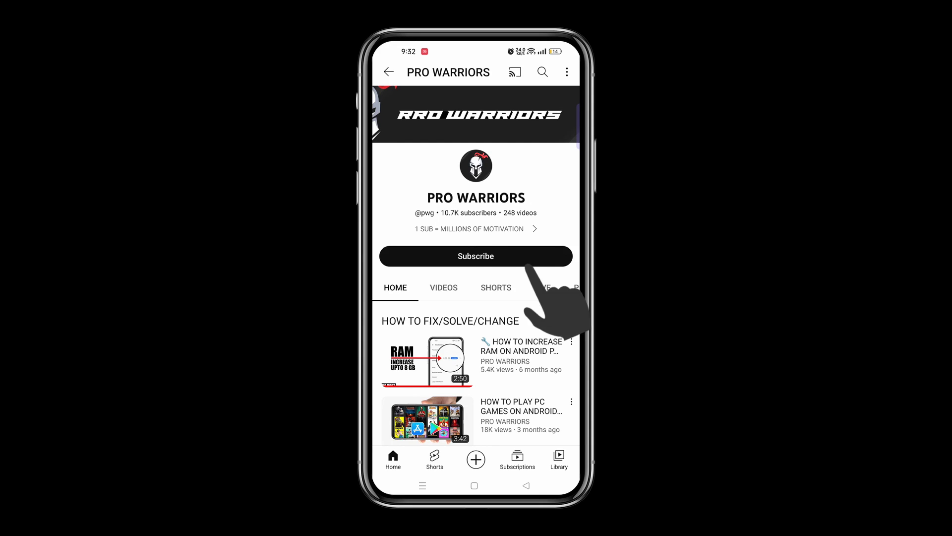
- Subscribe to the PRO WARRIORS YouTube channel and set its bell to All notifications
{"action": "left_click", "coordinate": [497, 255]}
{"action": "left_click", "coordinate": [497, 255]}
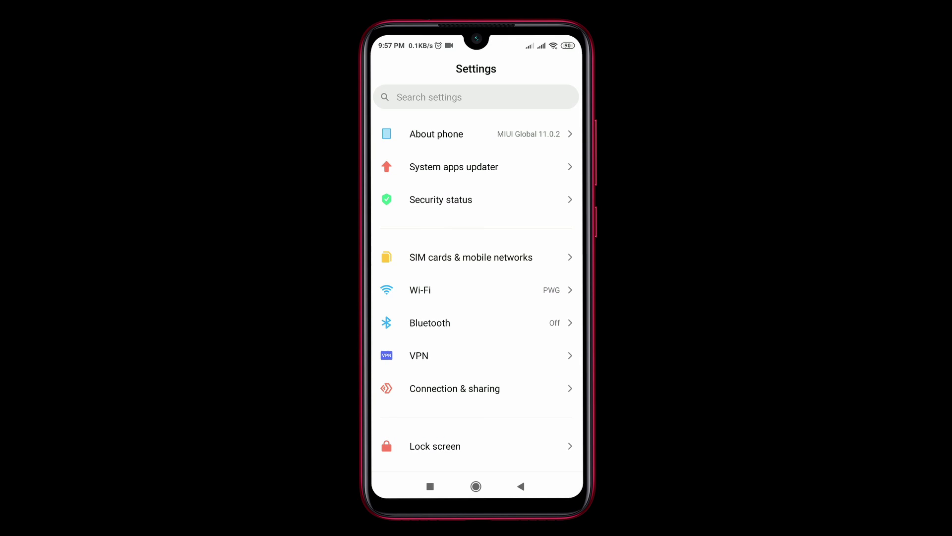
- View About phone > Storage, showing 1.02GB available of 32GB internal storage
{"action": "left_click", "coordinate": [462, 135]}
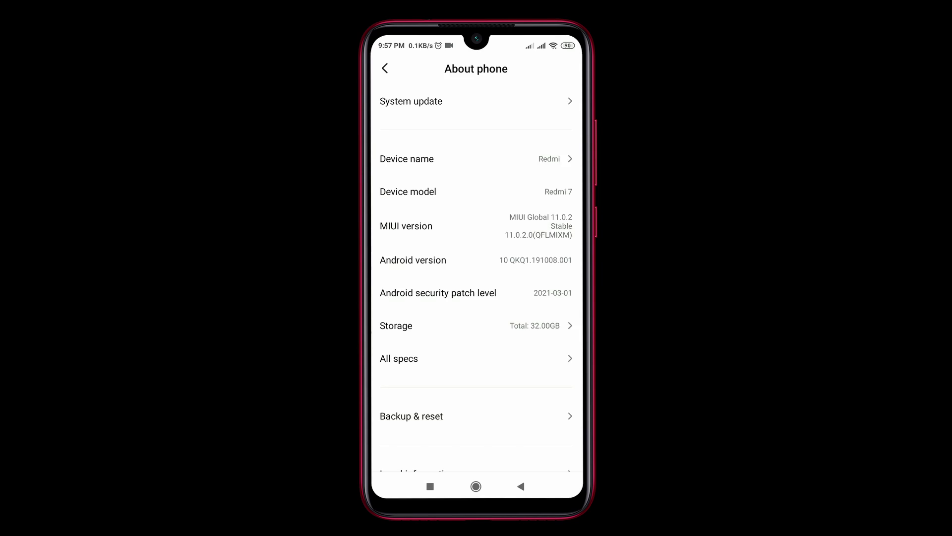
{"action": "left_click", "coordinate": [476, 324]}
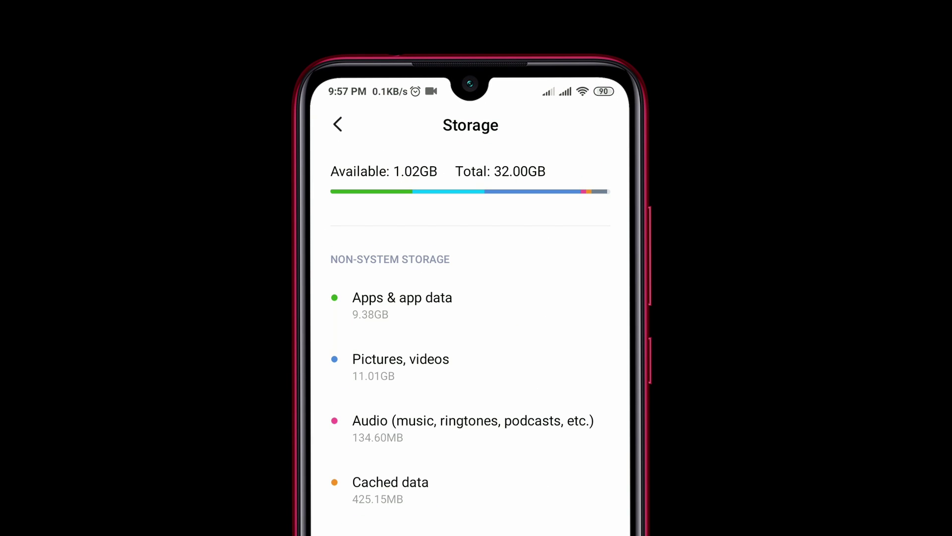
{"action": "left_click", "coordinate": [440, 182]}
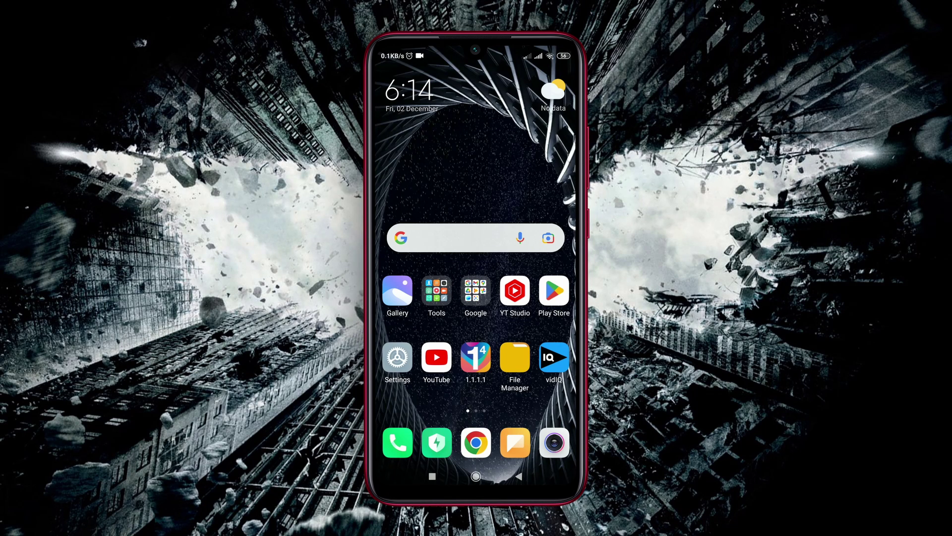
- Tap MIUI version in About phone until developer mode unlocks, then return to Settings
{"action": "left_click", "coordinate": [398, 357]}
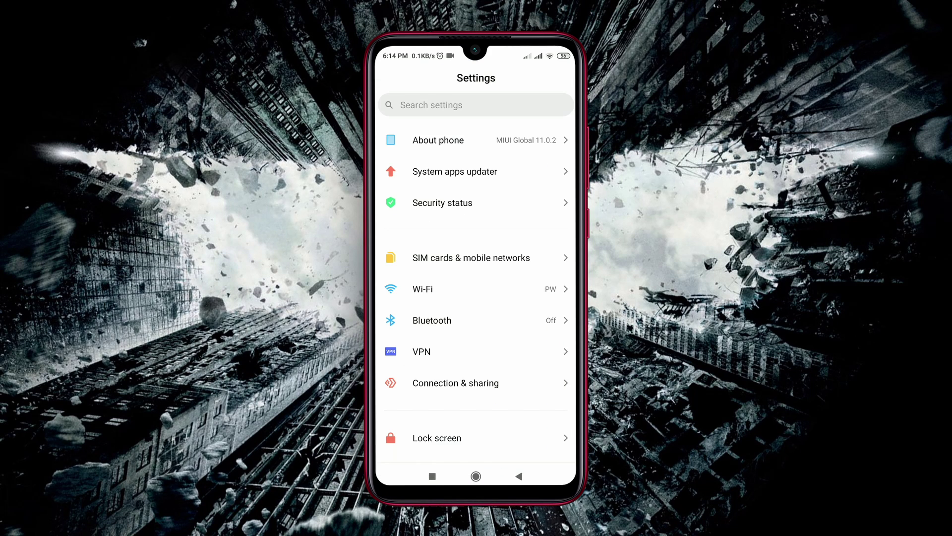
{"action": "left_click", "coordinate": [476, 140]}
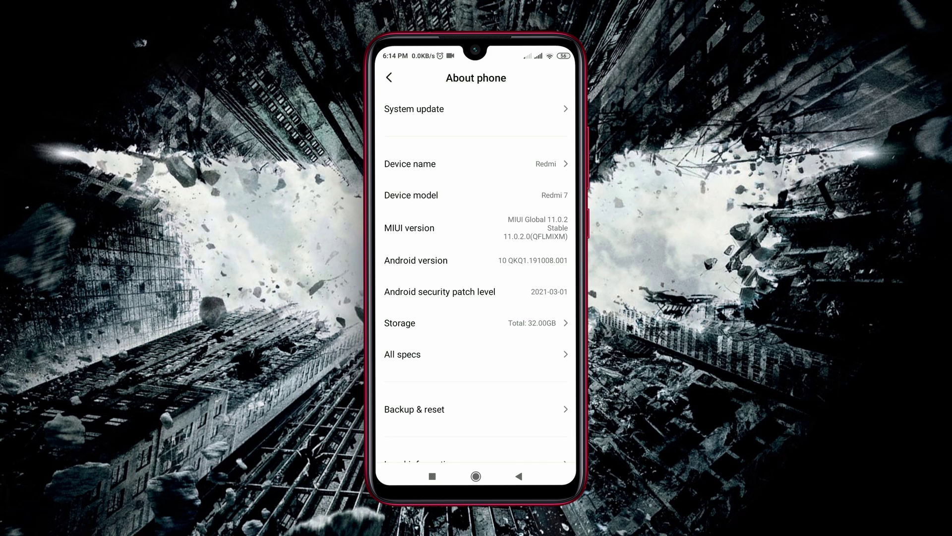
{"action": "left_click", "coordinate": [545, 227]}
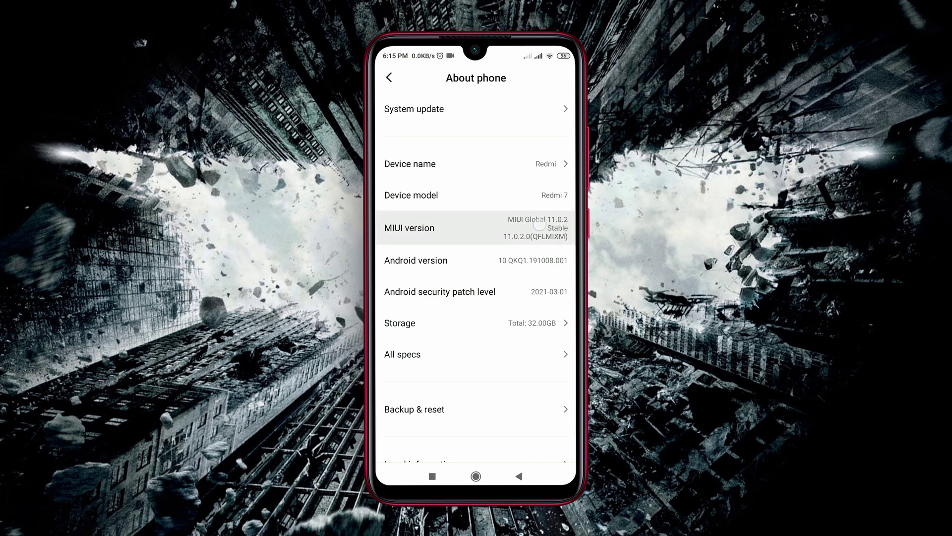
{"action": "left_click", "coordinate": [545, 228]}
{"action": "left_click", "coordinate": [545, 227]}
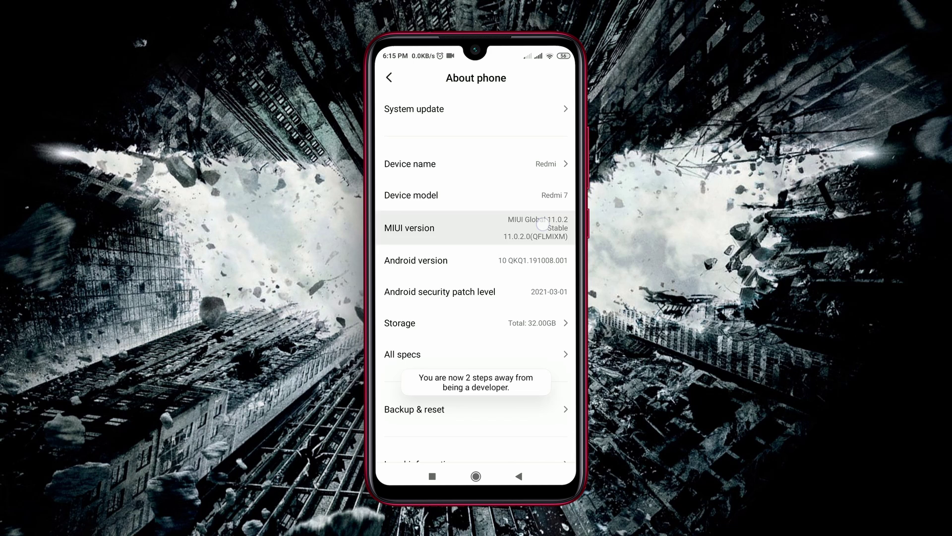
{"action": "left_click", "coordinate": [545, 227]}
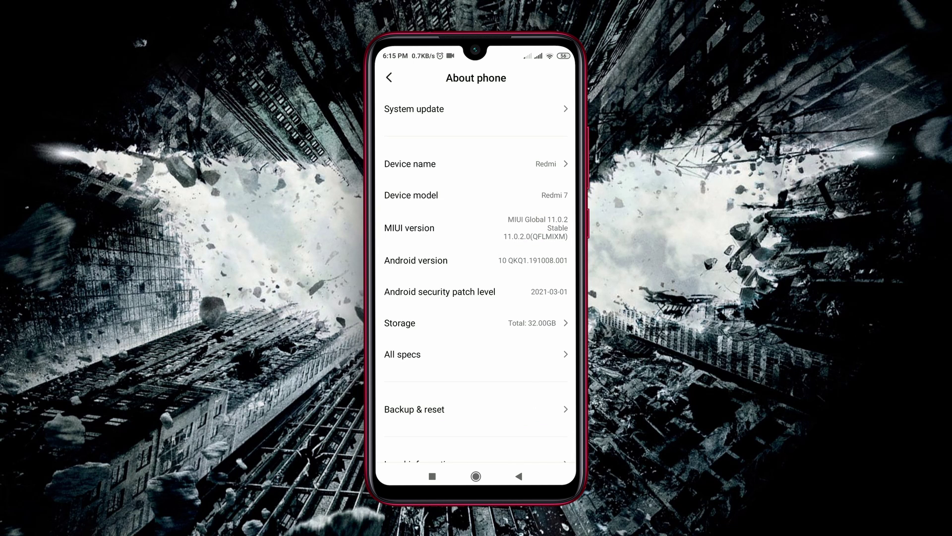
{"action": "left_click", "coordinate": [390, 78]}
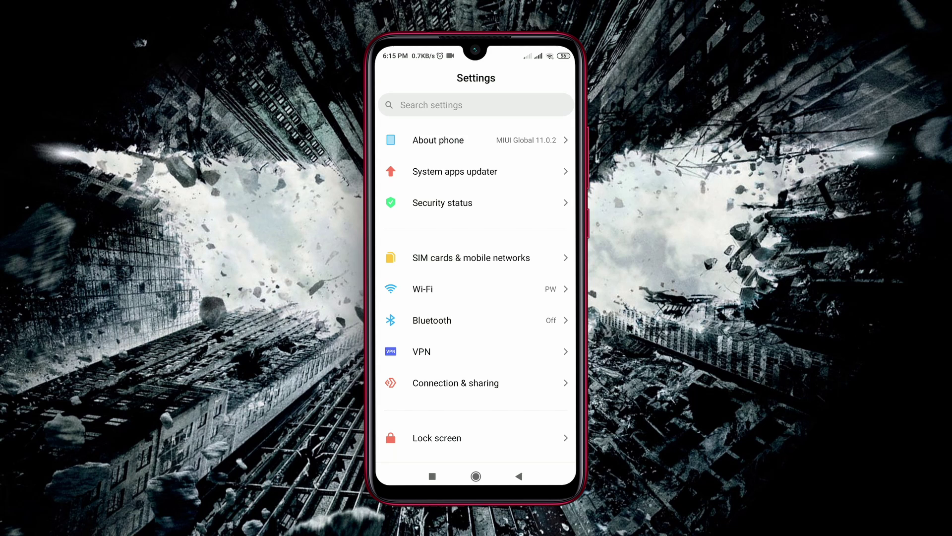
- Find Developer options via search and enable 'Force allow apps to write on external storage'
{"action": "left_click", "coordinate": [476, 105]}
{"action": "type", "text": "d"}
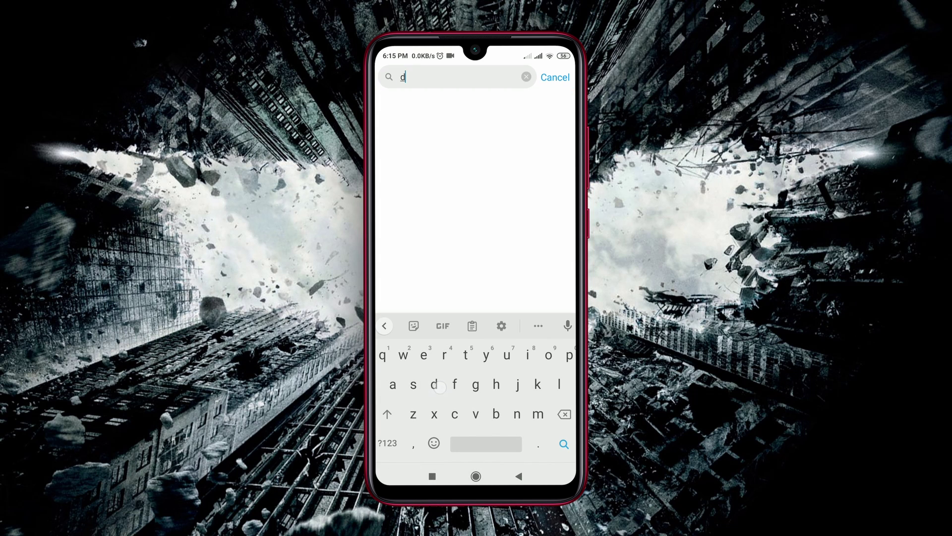
{"action": "type", "text": "evelo"}
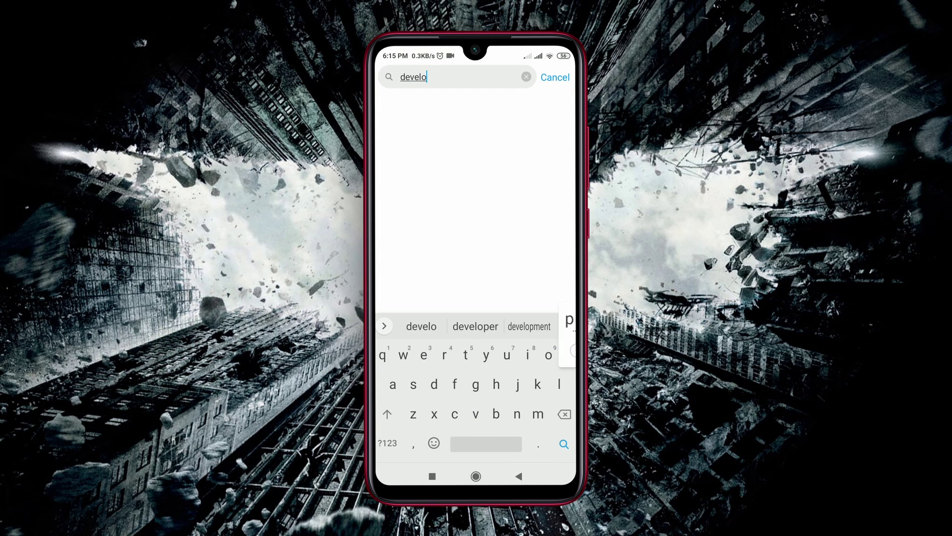
{"action": "type", "text": "per opt"}
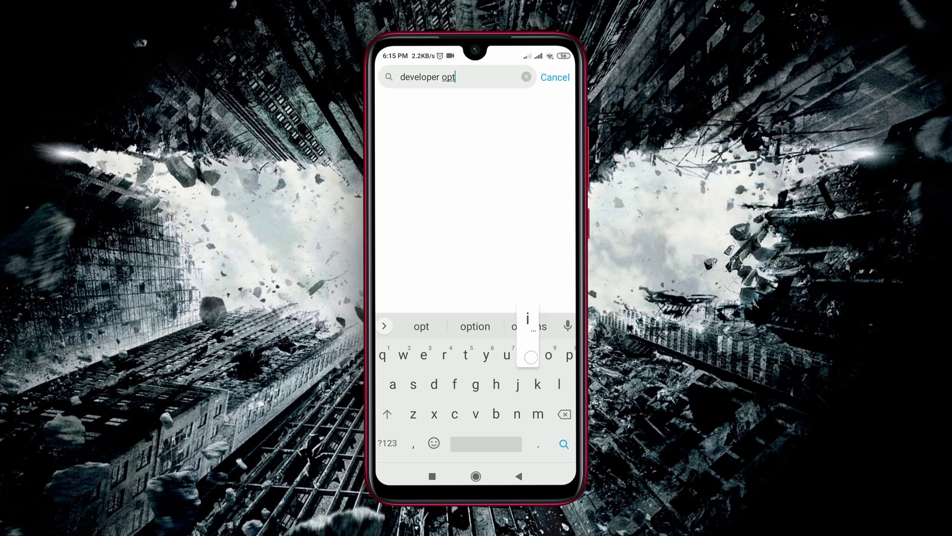
{"action": "type", "text": "ions"}
{"action": "left_click", "coordinate": [564, 444]}
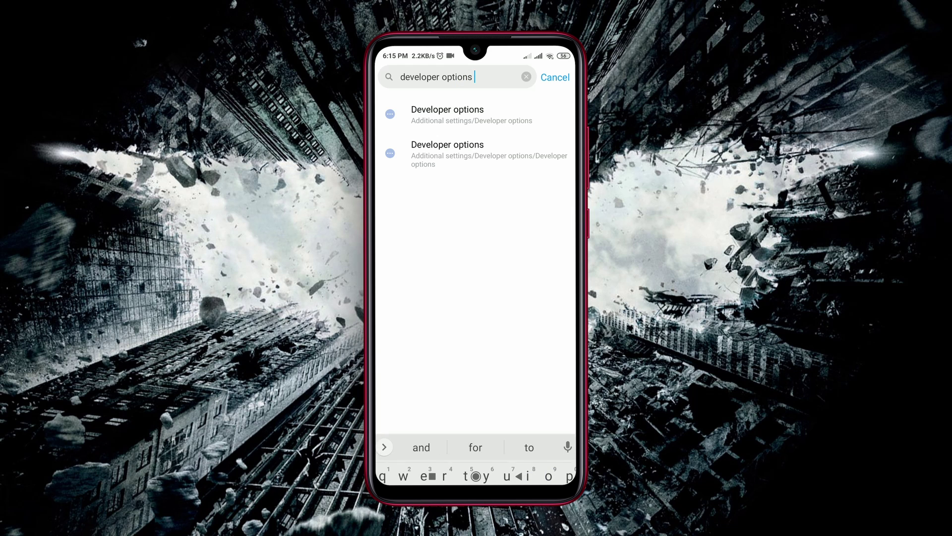
{"action": "left_click", "coordinate": [438, 111]}
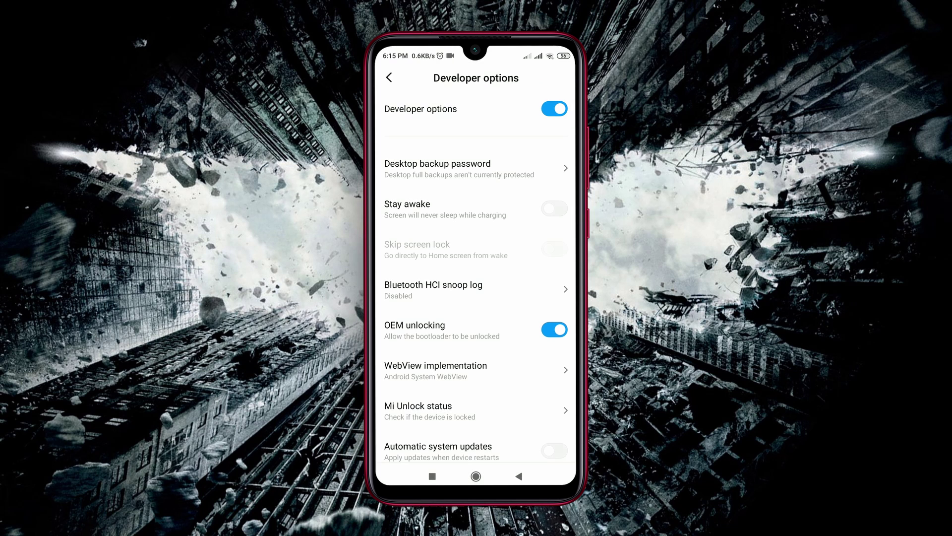
{"action": "scroll", "coordinate": [477, 298], "scroll_direction": "down", "scroll_amount": 10}
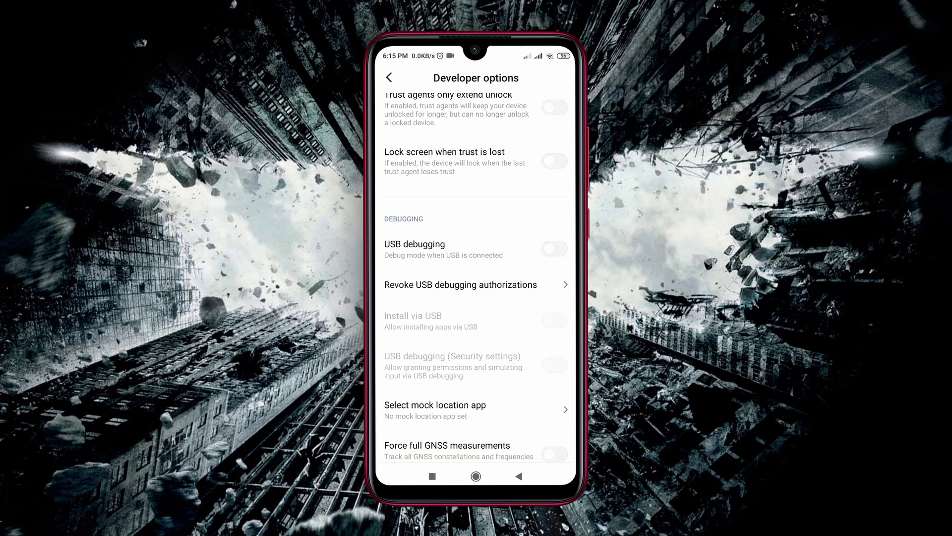
{"action": "scroll", "coordinate": [476, 297], "scroll_direction": "down", "scroll_amount": 10}
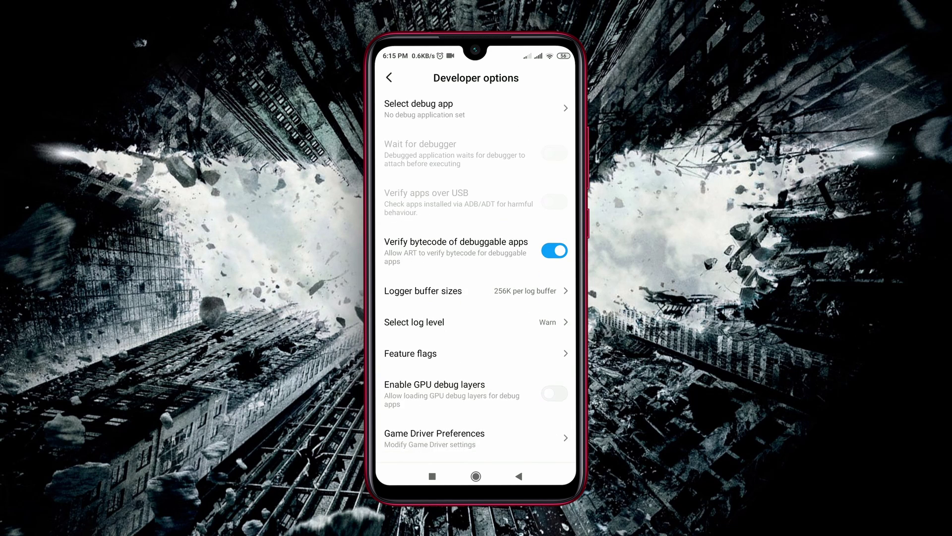
{"action": "scroll", "coordinate": [477, 298], "scroll_direction": "down", "scroll_amount": 10}
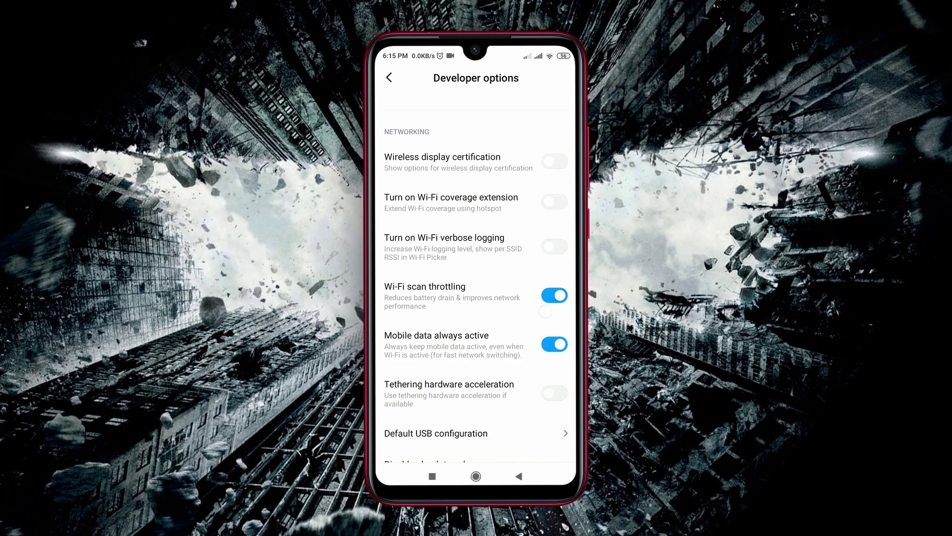
{"action": "scroll", "coordinate": [476, 297], "scroll_direction": "down", "scroll_amount": 10}
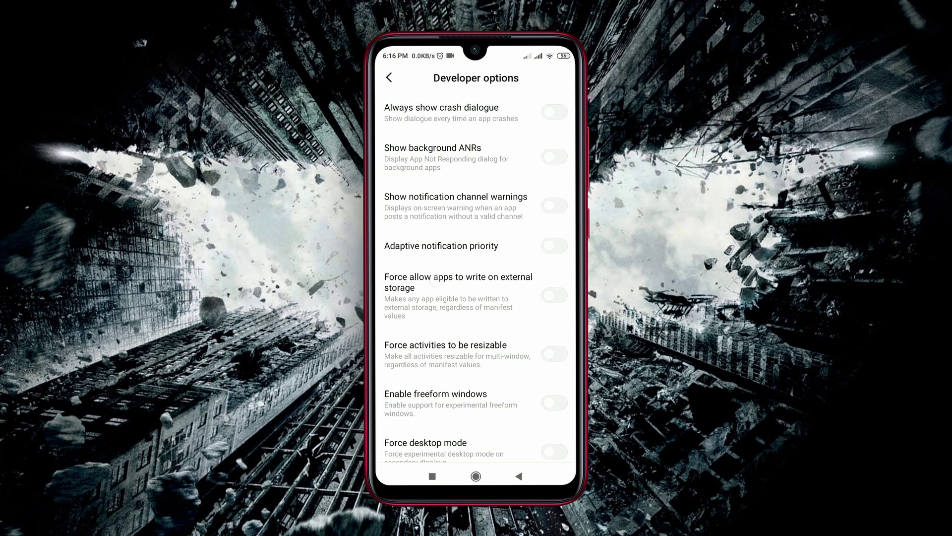
{"action": "left_click", "coordinate": [440, 280]}
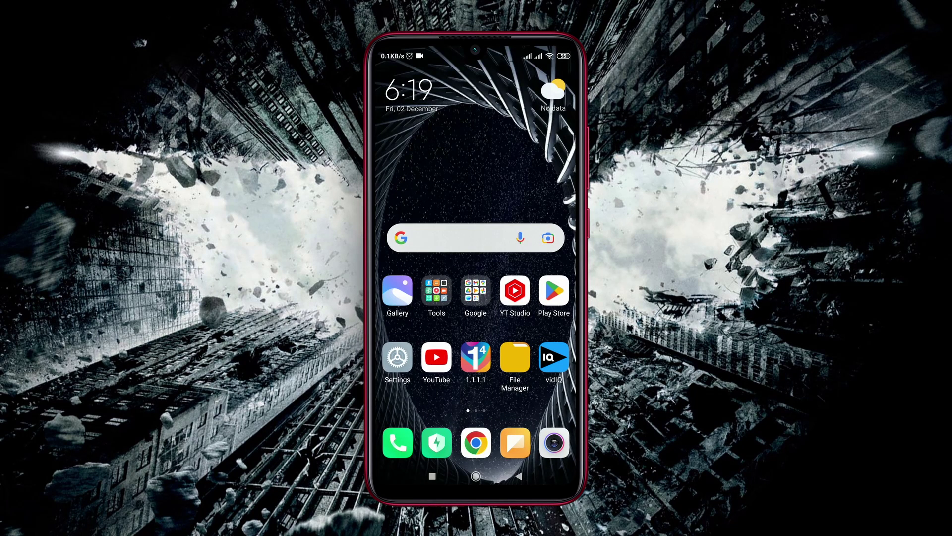
- Set Chrome's Downloads > Download location to SD Card and confirm with Done
{"action": "left_click", "coordinate": [476, 444]}
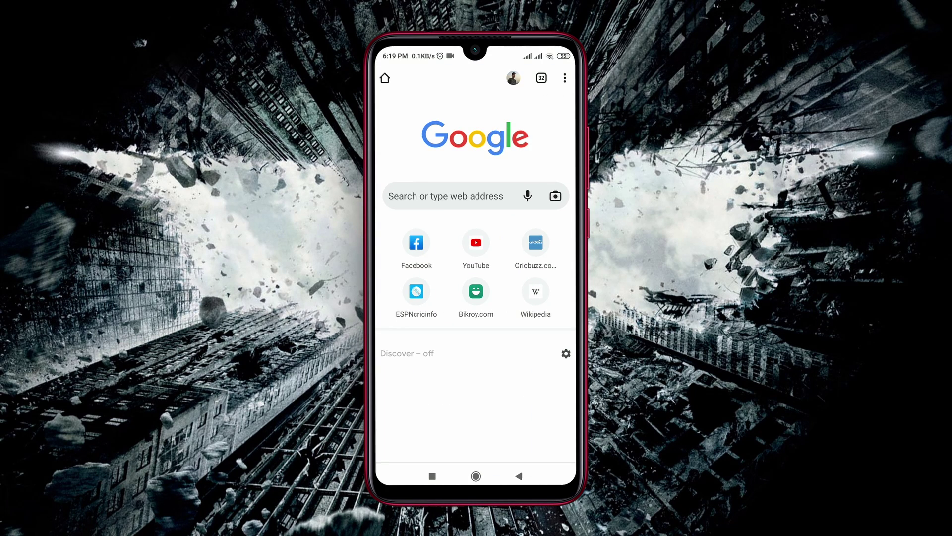
{"action": "left_click", "coordinate": [565, 77]}
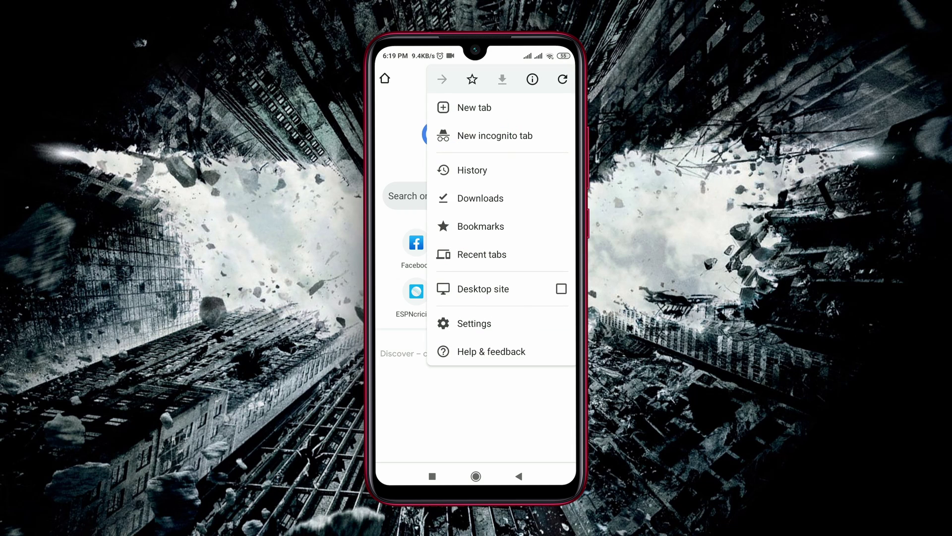
{"action": "left_click", "coordinate": [474, 323]}
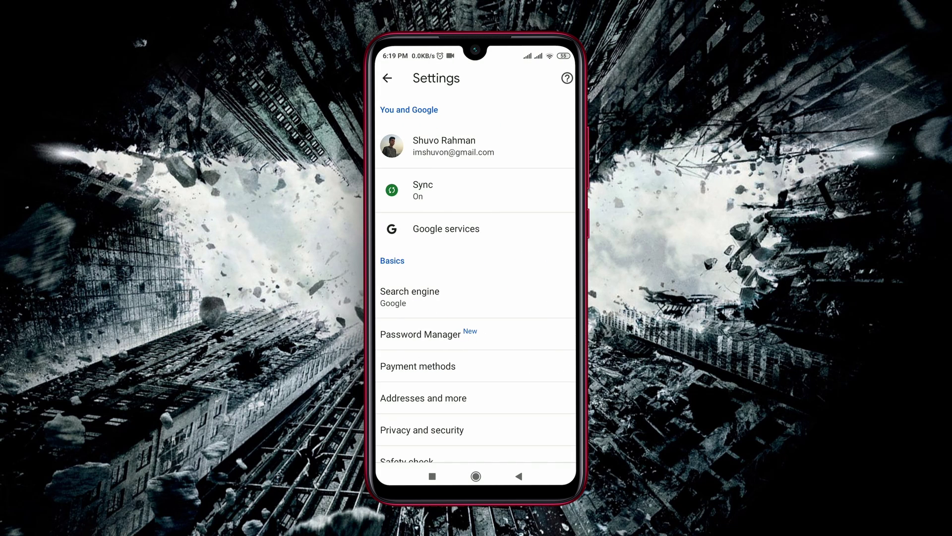
{"action": "scroll", "coordinate": [476, 297], "scroll_direction": "down", "scroll_amount": 3}
{"action": "scroll", "coordinate": [476, 297], "scroll_direction": "down", "scroll_amount": 3}
{"action": "left_click", "coordinate": [417, 420]}
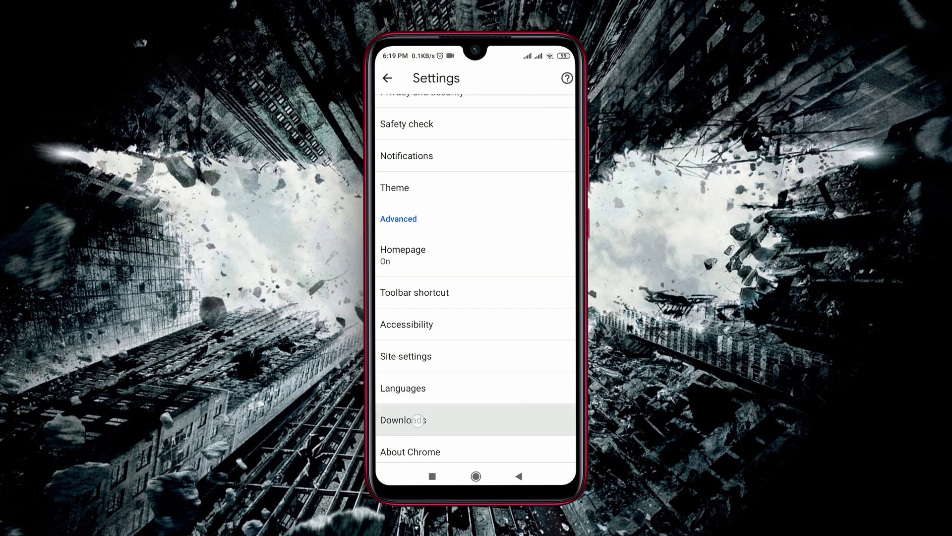
{"action": "left_click", "coordinate": [438, 119]}
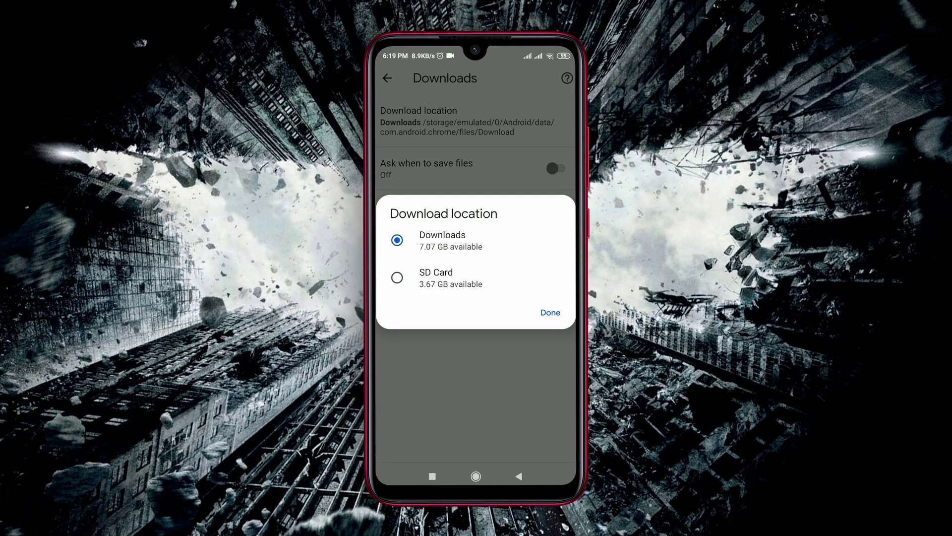
{"action": "left_click", "coordinate": [398, 277]}
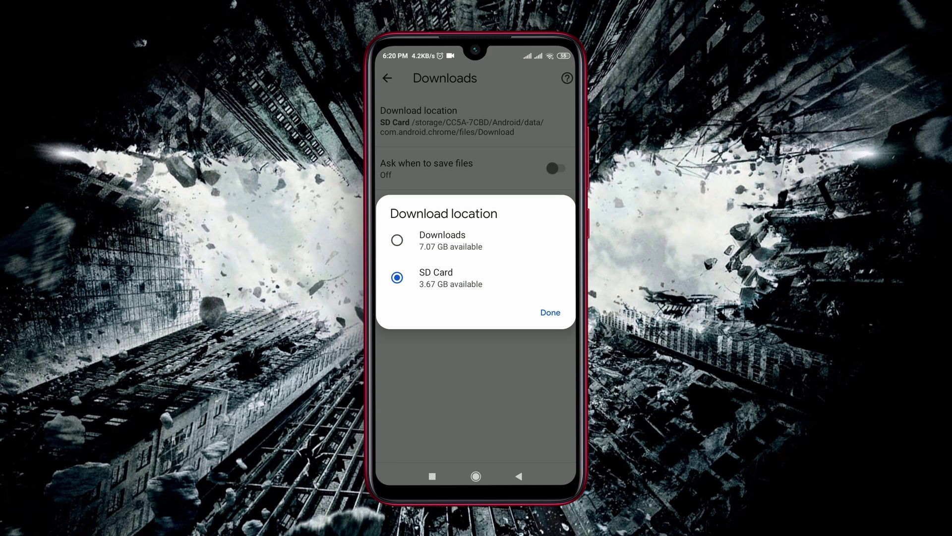
{"action": "left_click", "coordinate": [550, 312]}
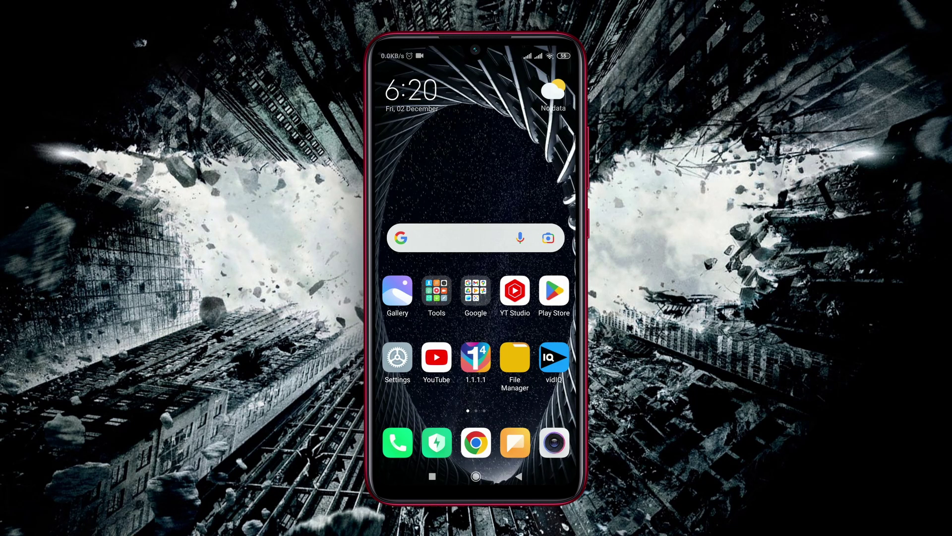
- Turn on 'Save to SD card' in the Camera app's settings
{"action": "left_click", "coordinate": [554, 444]}
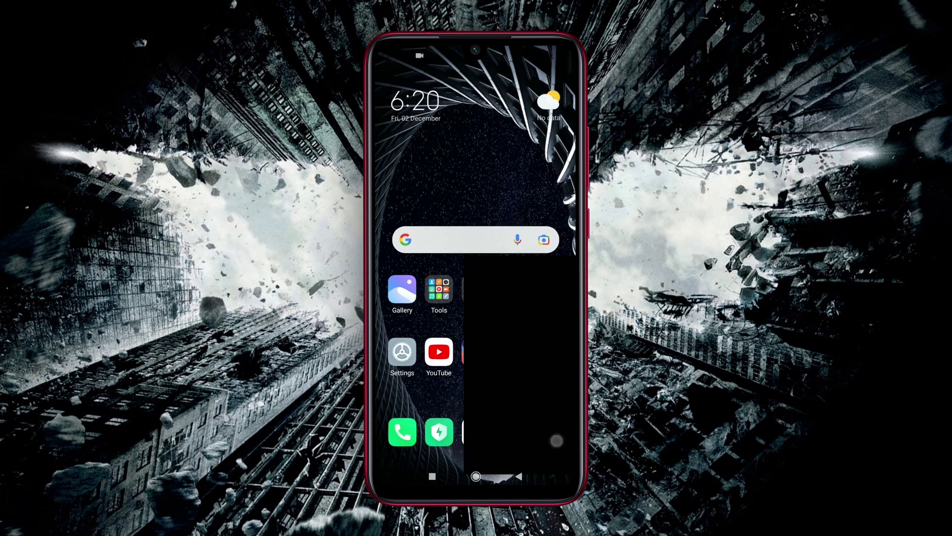
{"action": "left_click", "coordinate": [400, 79]}
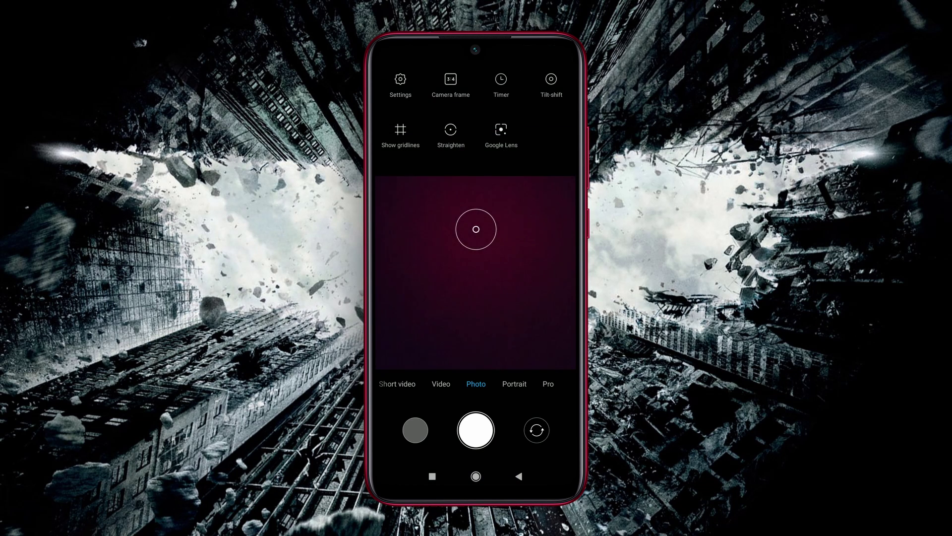
{"action": "scroll", "coordinate": [476, 298], "scroll_direction": "down", "scroll_amount": 5}
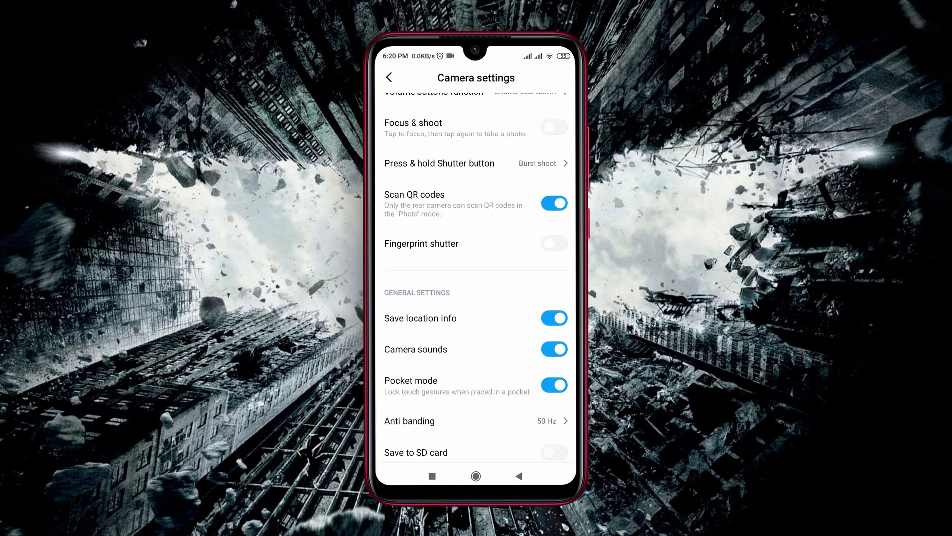
{"action": "left_click", "coordinate": [413, 380]}
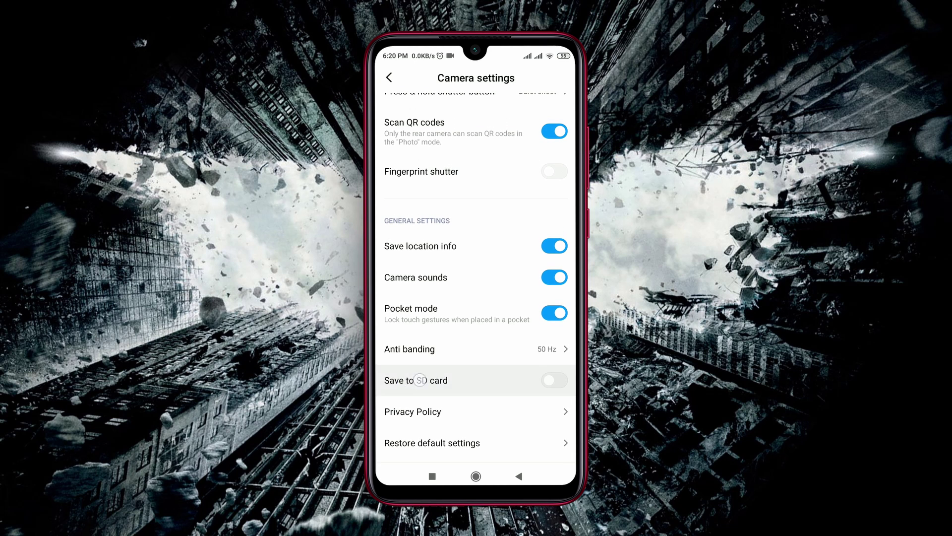